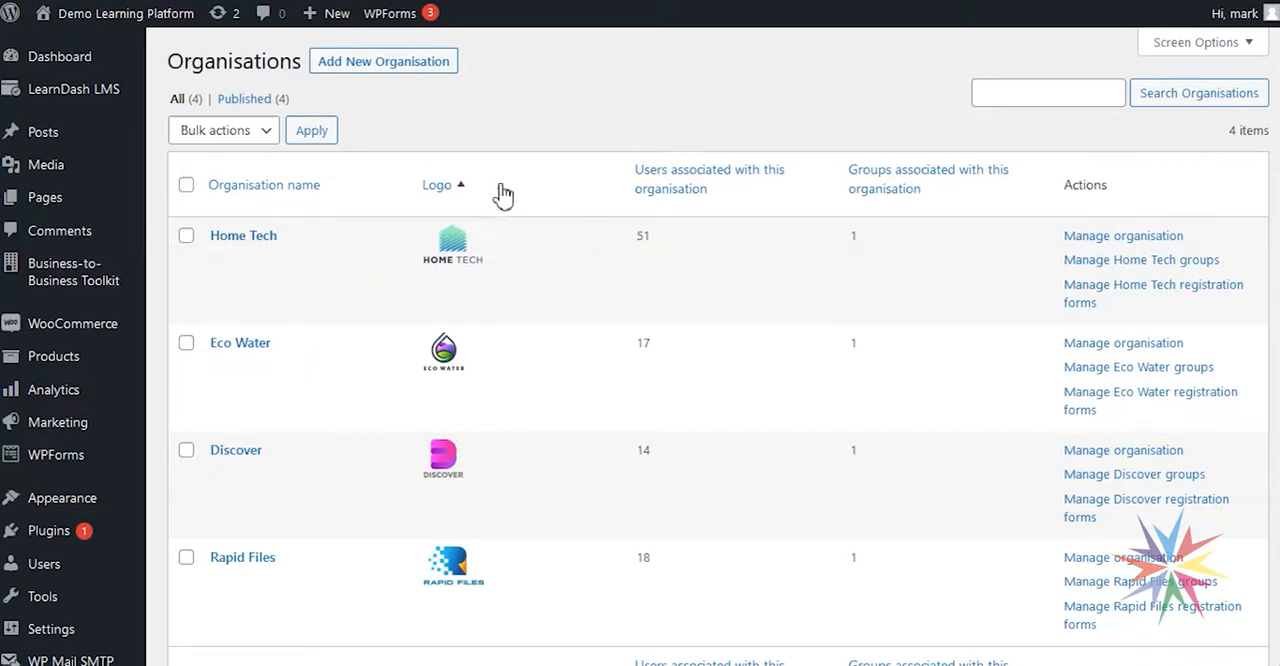
Visit the learning platform's public home page and look over its default branding.
mouse_move(112, 14)
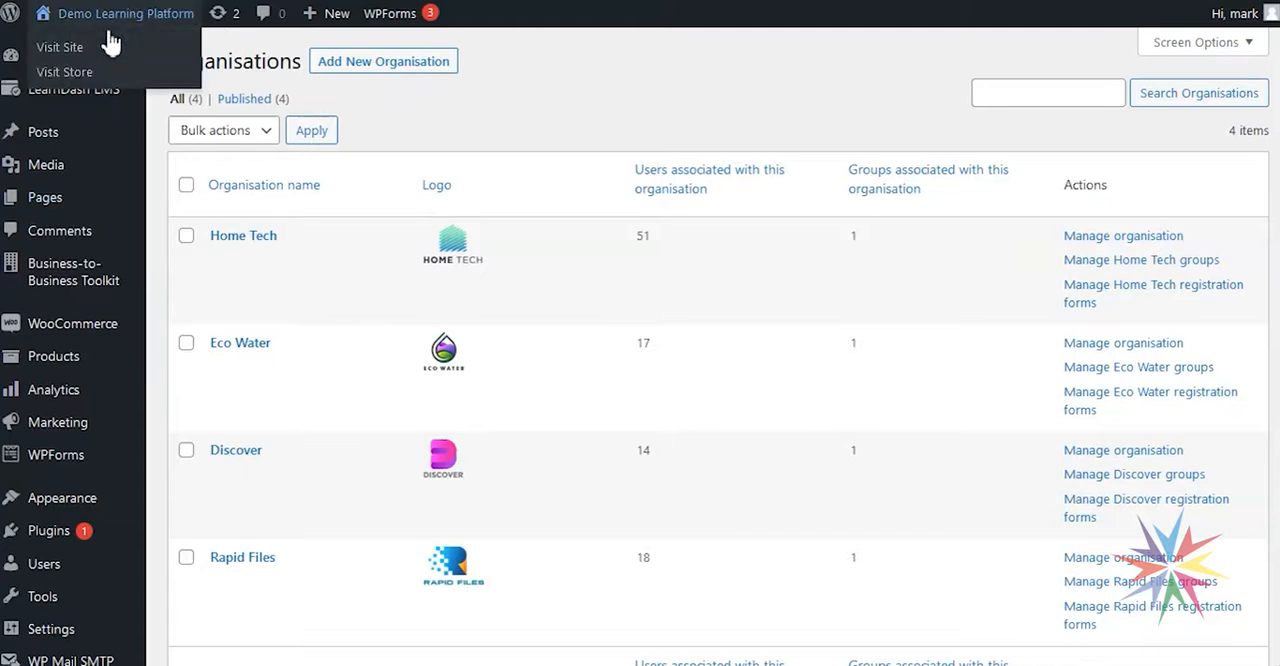
click(100, 42)
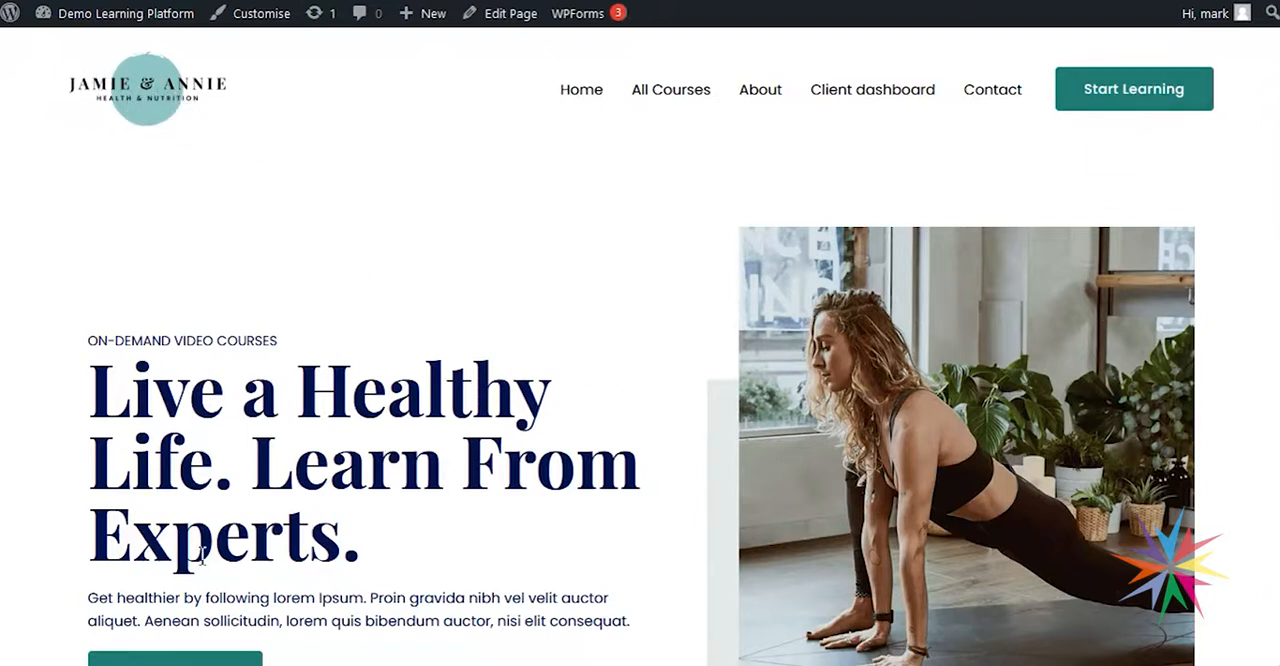
scroll(206, 450, down, 2)
scroll(260, 420, up, 2)
scroll(465, 232, down, 2)
scroll(460, 233, up, 2)
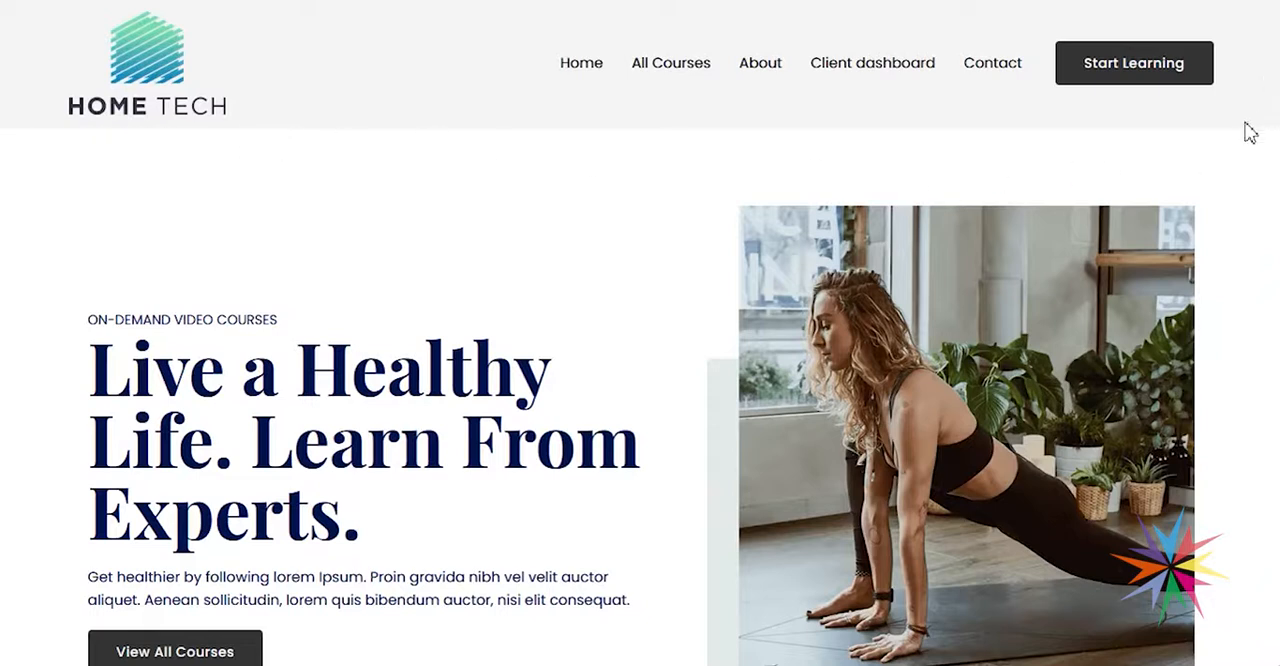
On the Home Tech branded site, browse all courses and open the Seek Health with Yoga Sadhana course.
scroll(420, 305, down, 2)
scroll(414, 318, up, 2)
click(673, 66)
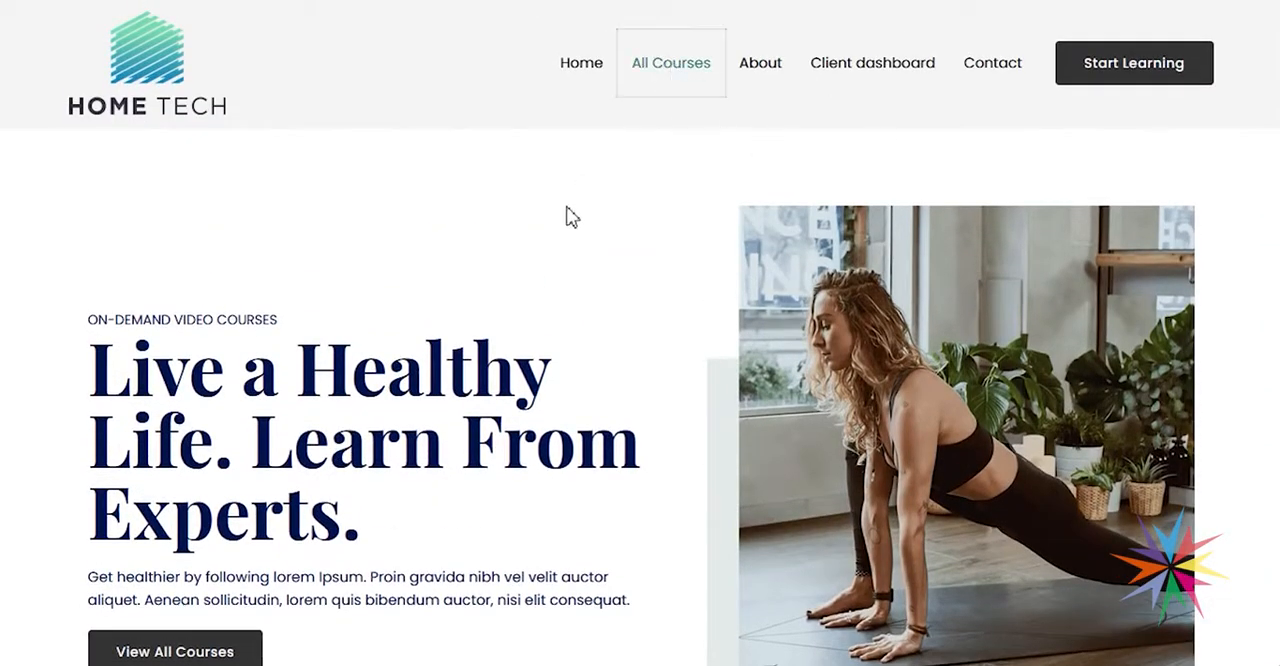
scroll(590, 232, down, 2)
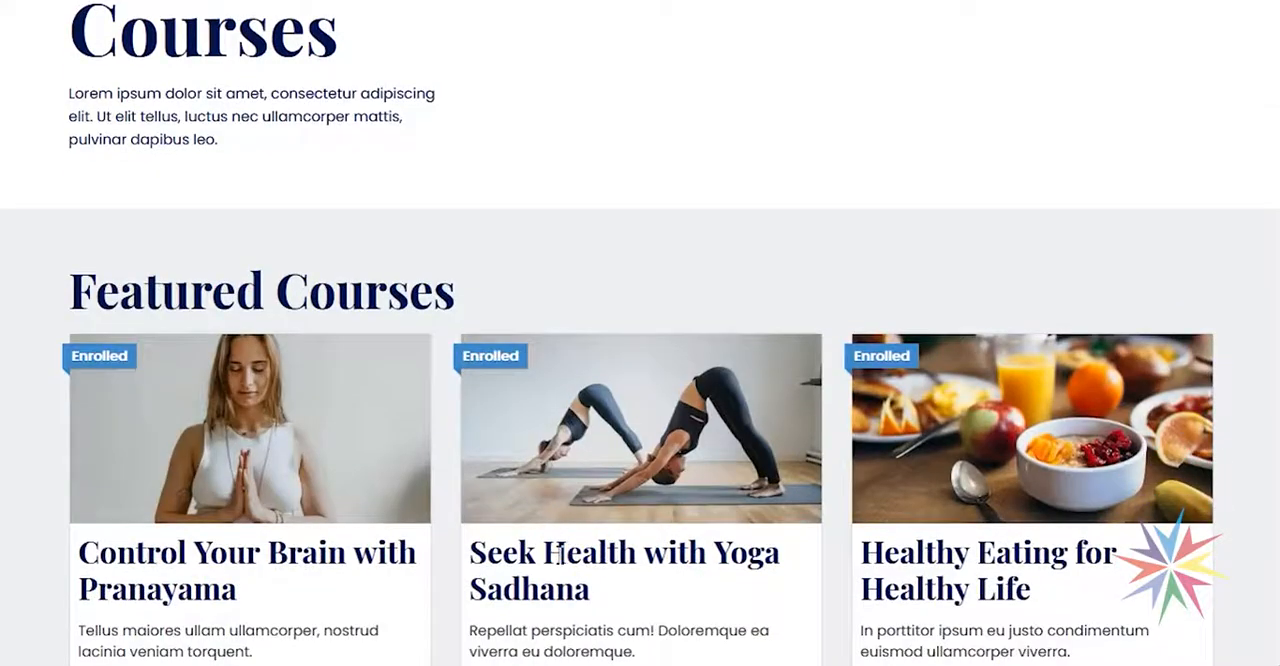
scroll(558, 553, down, 3)
click(634, 400)
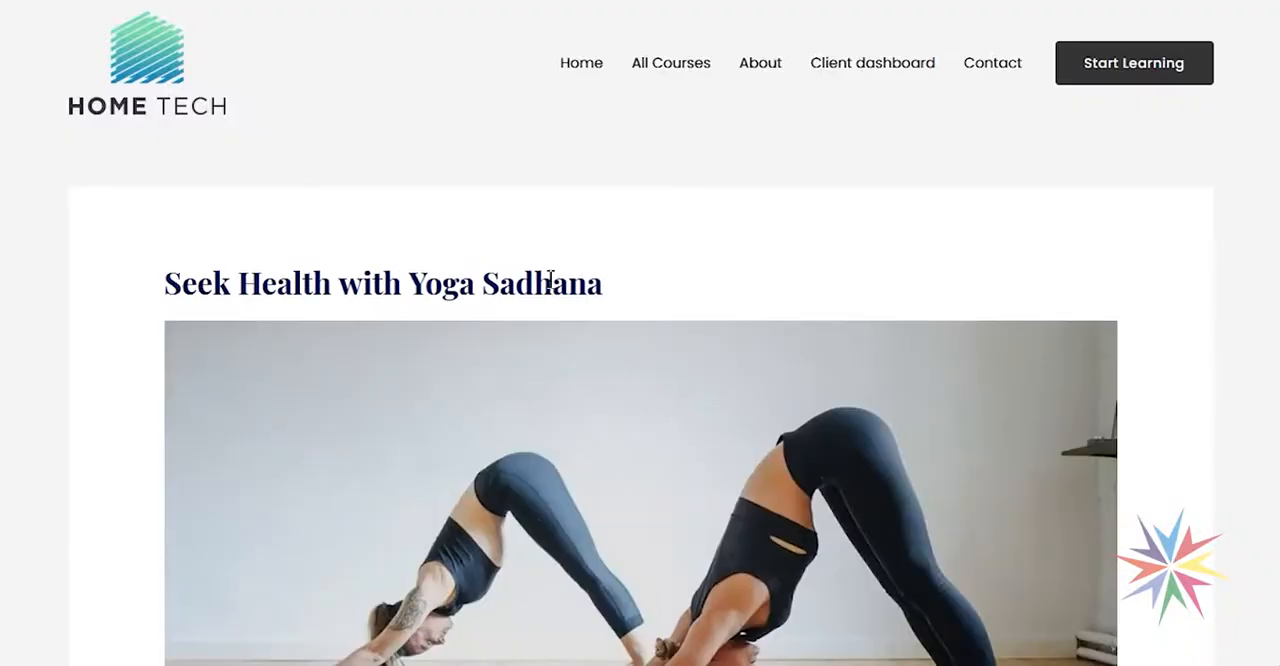
Open the Effective Ways of Building Stamina lesson from the course content to check its Home Tech branding, and return to the home page.
scroll(550, 280, down, 10)
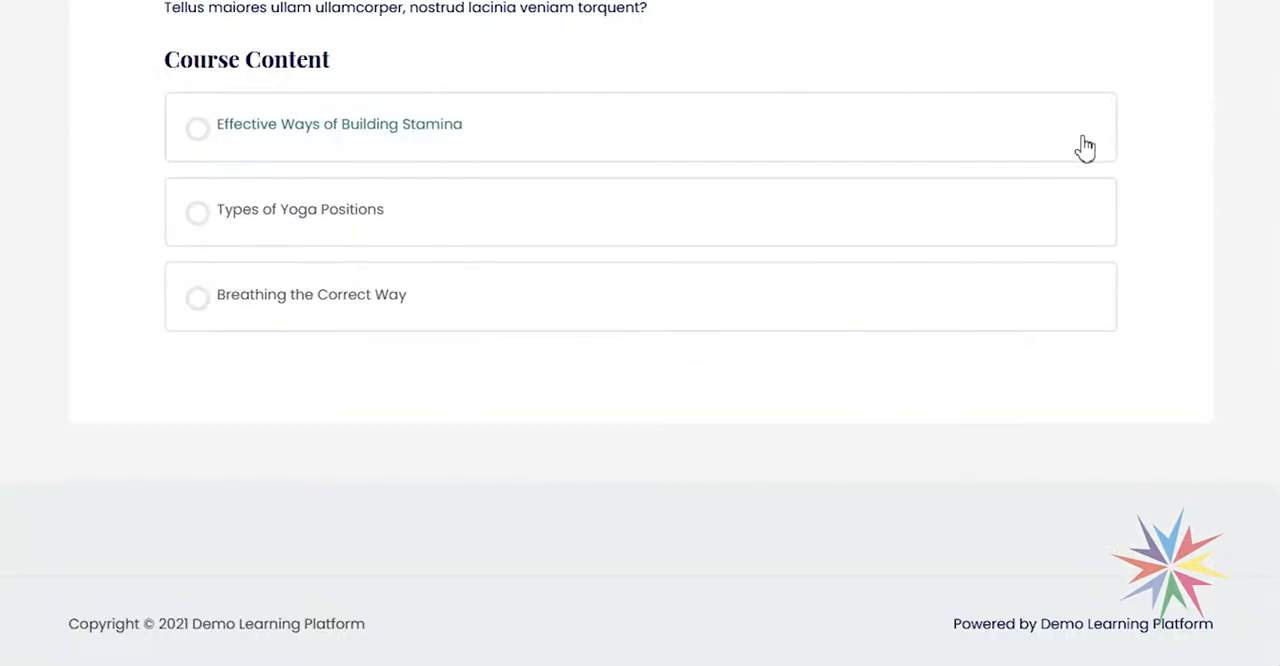
click(368, 140)
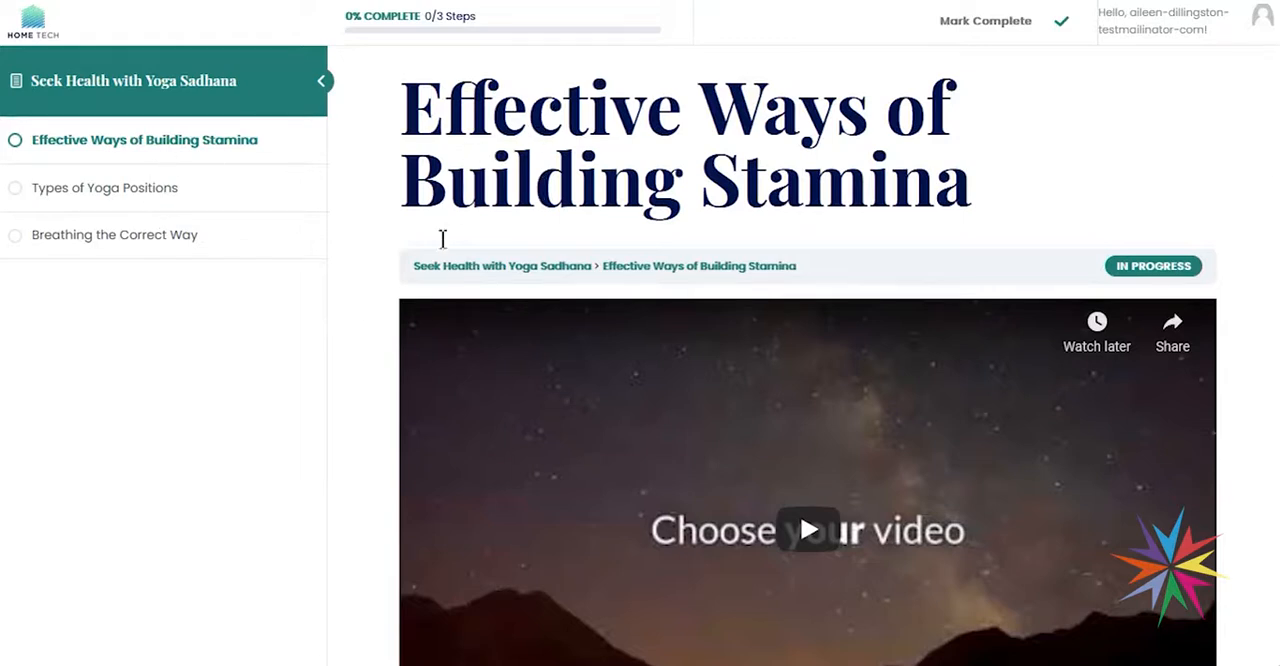
click(34, 36)
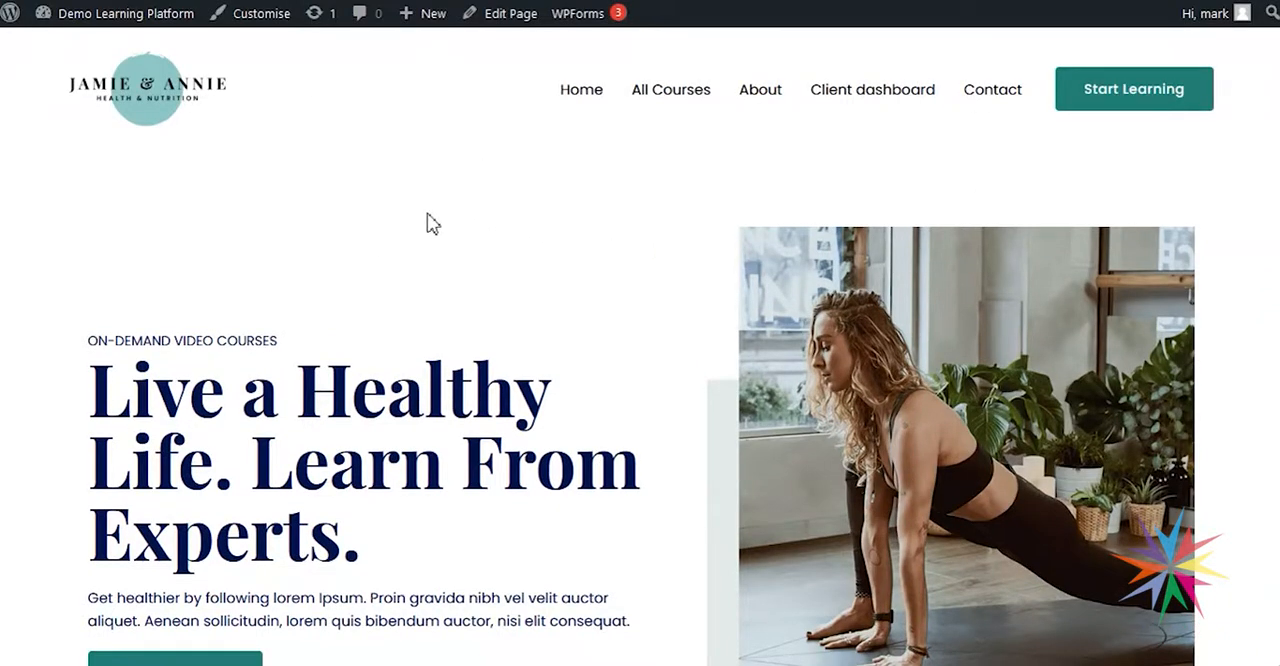
Go to the Business-to-Business Toolkit's organisations in the site dashboard and open Home Tech for editing.
mouse_move(126, 20)
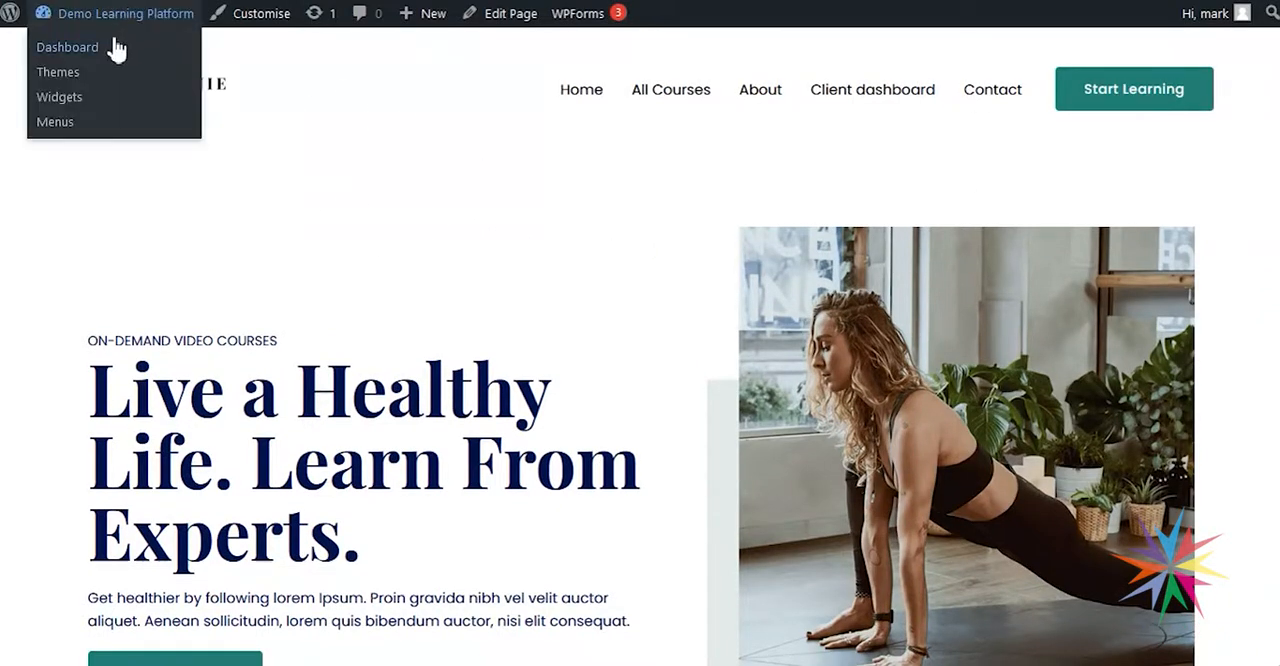
click(117, 49)
mouse_move(58, 348)
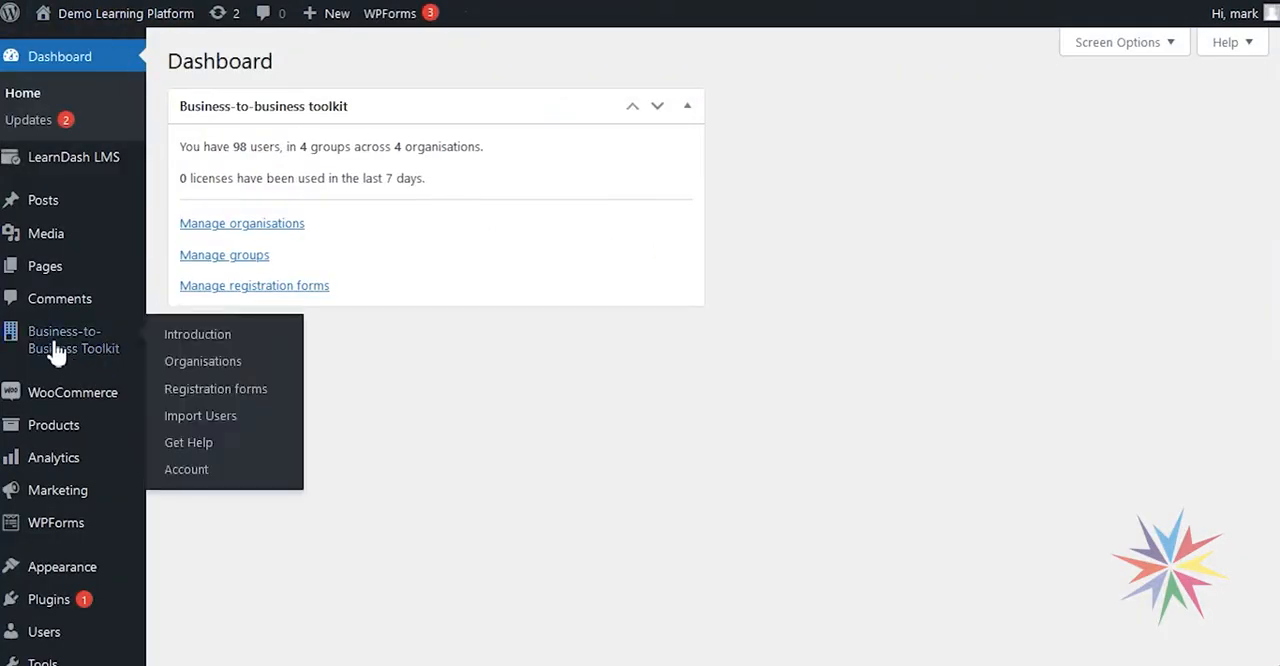
click(205, 370)
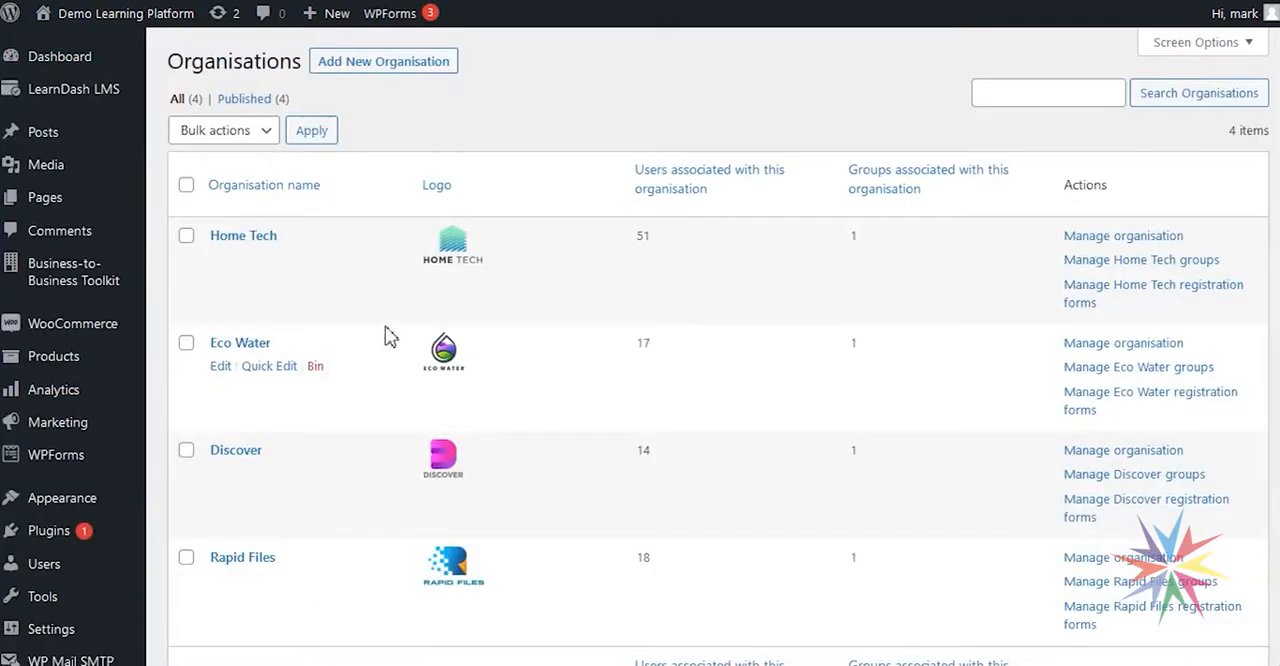
click(257, 240)
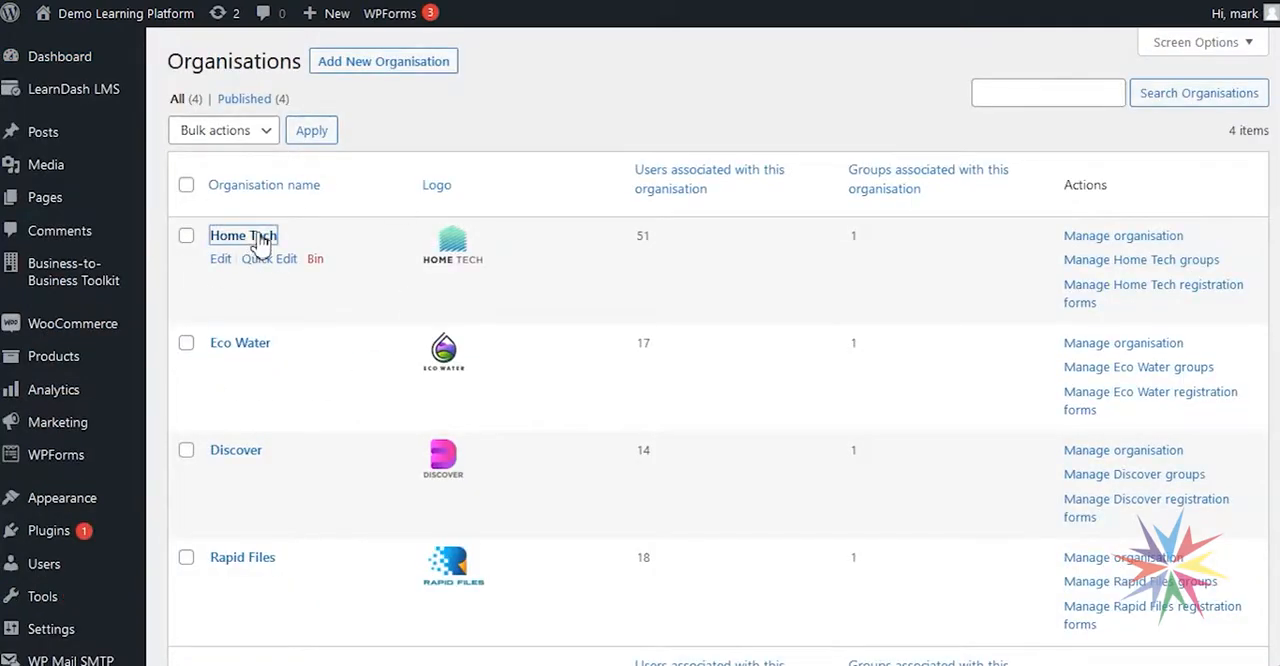
Examine Home Tech's branding settings, including the organisation logo, the custom CSS rules and the branding visibility option.
scroll(300, 250, down, 2)
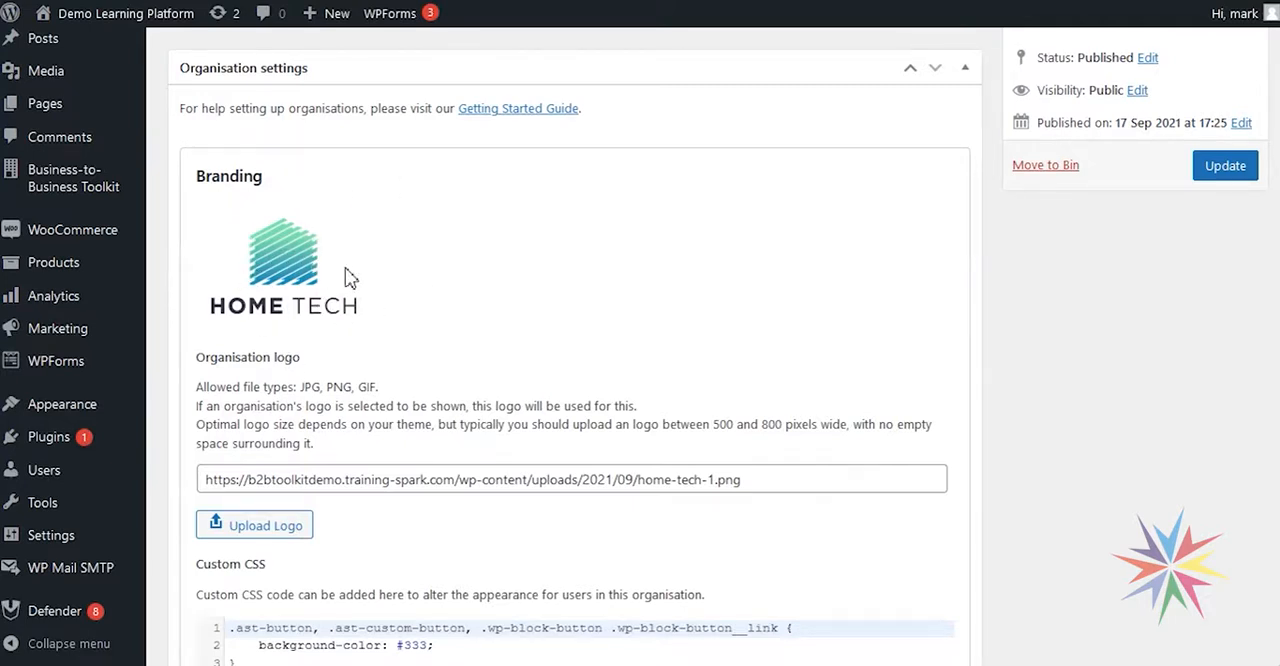
scroll(569, 306, down, 5)
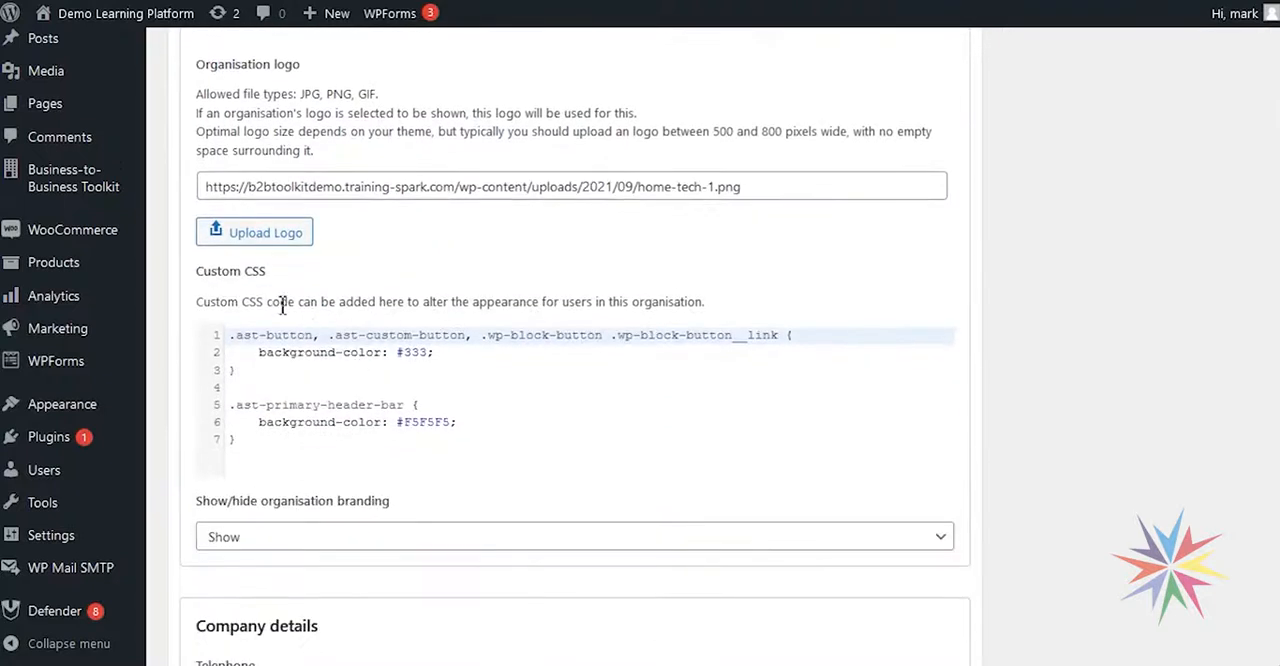
click(314, 445)
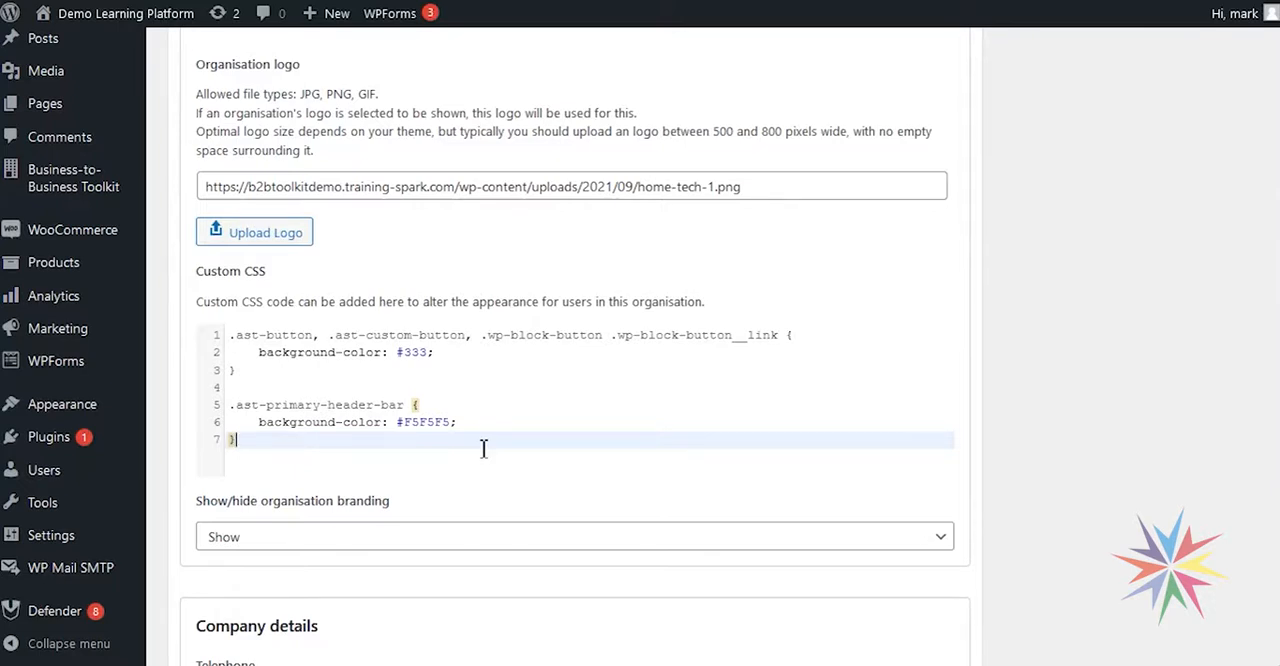
click(478, 359)
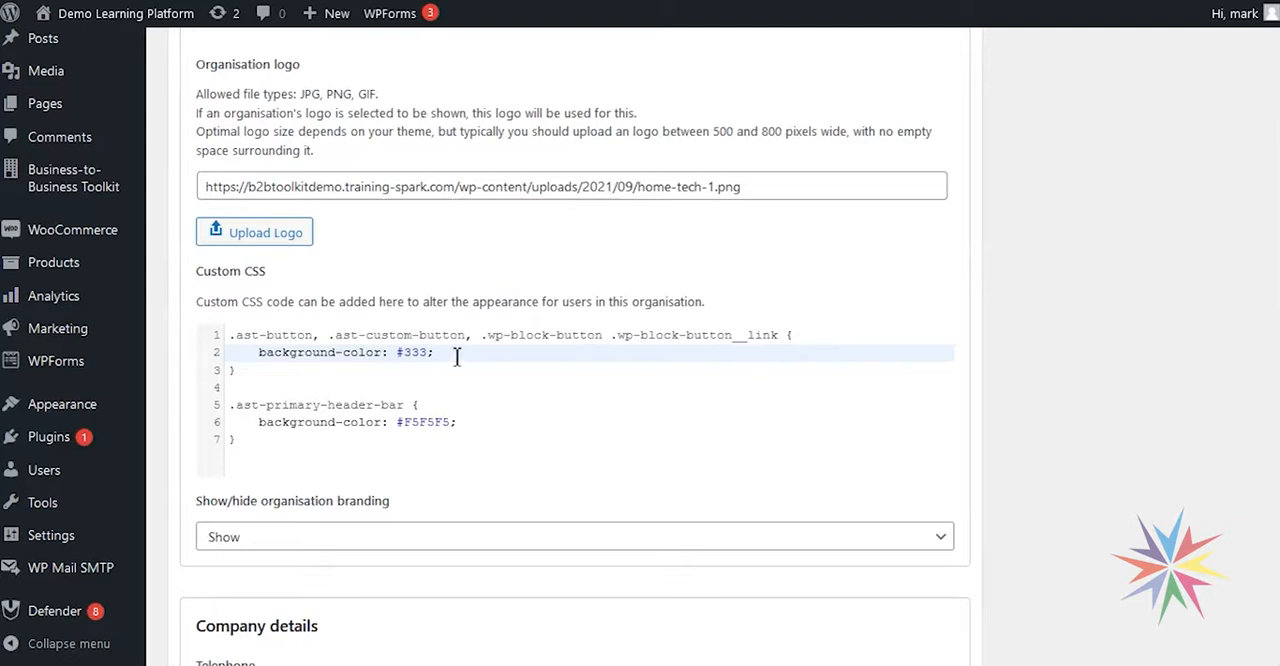
click(269, 450)
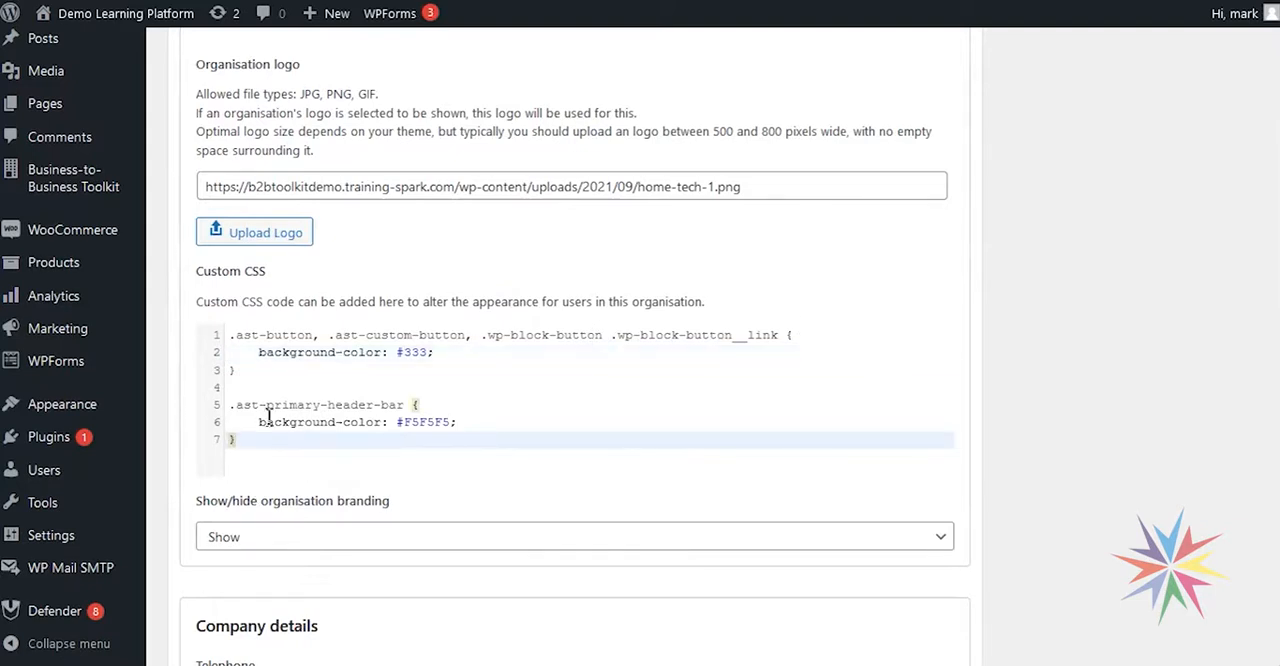
drag(258, 466, 229, 337)
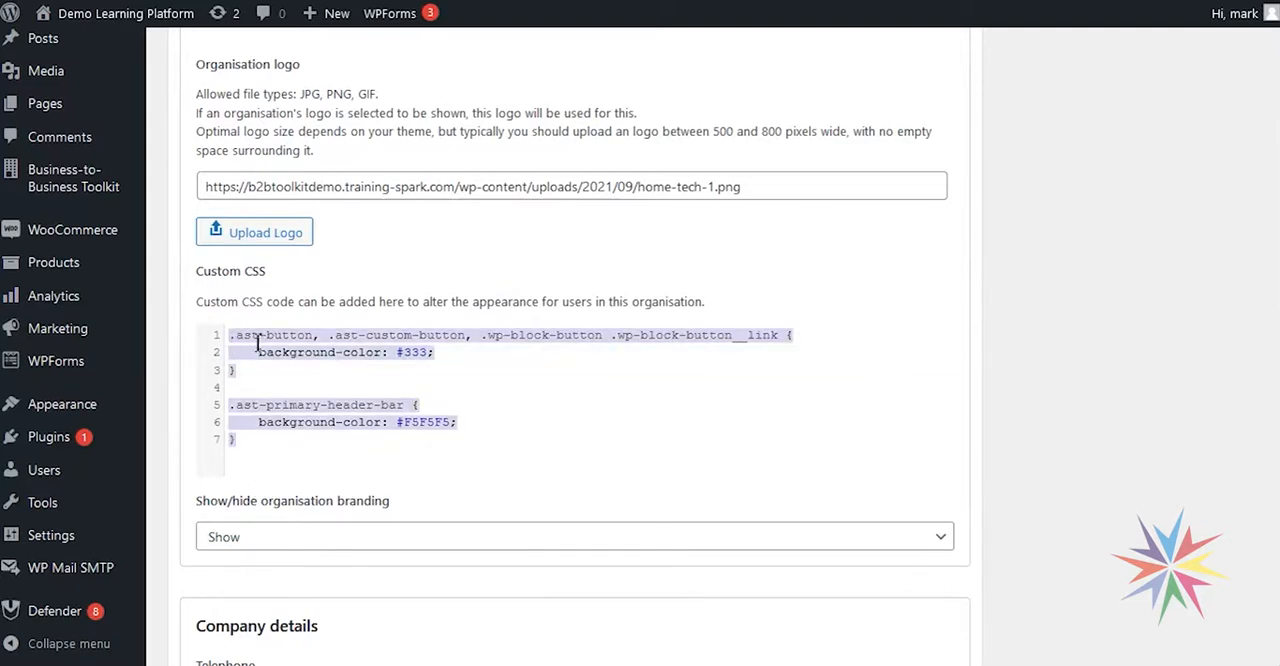
click(499, 368)
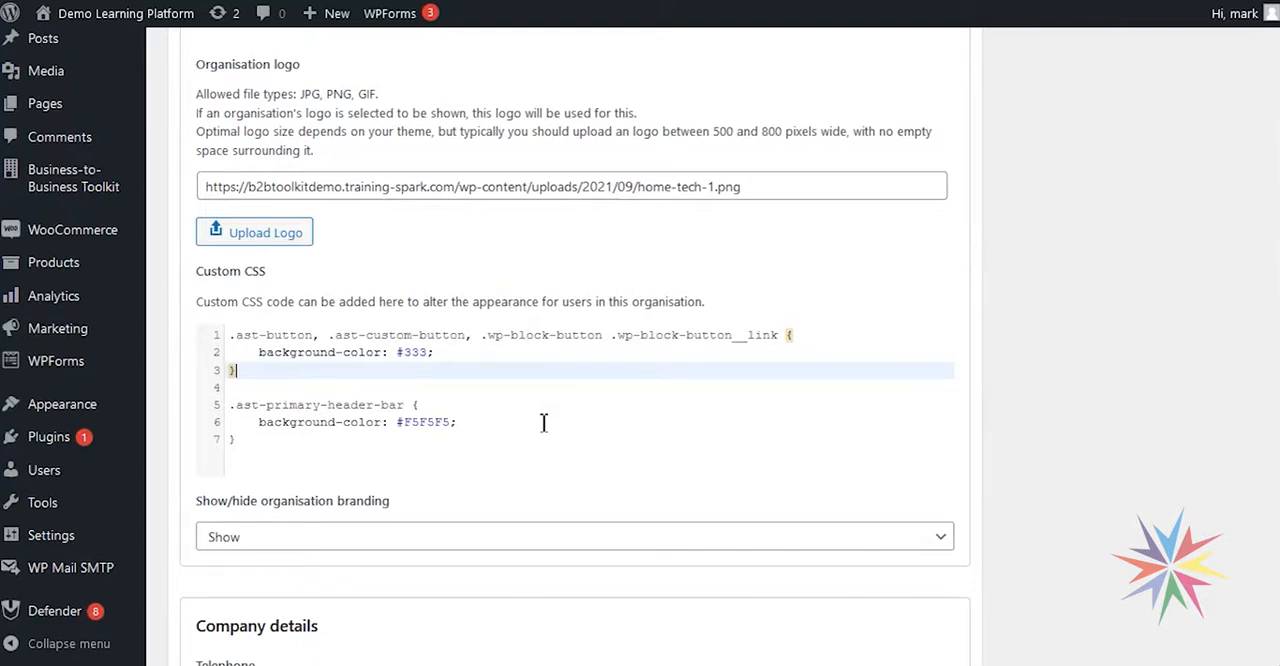
scroll(572, 320, down, 2)
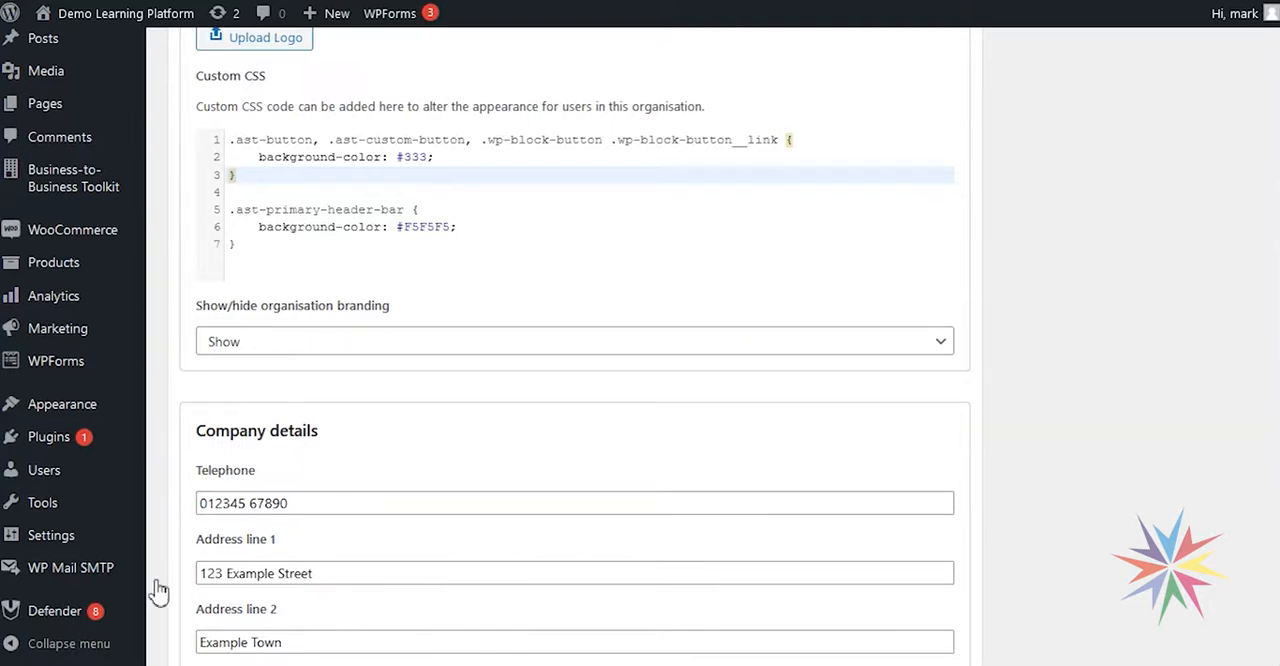
scroll(620, 423, up, 2)
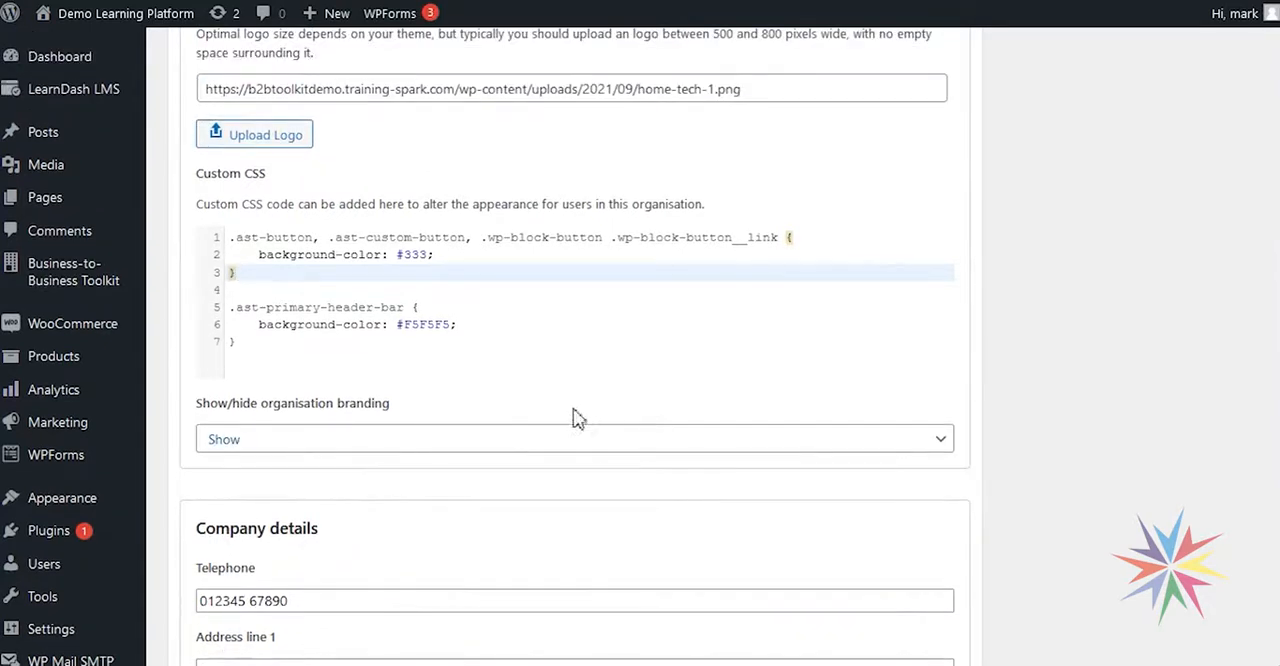
Set Home Tech's organisation branding visibility to Hide and update the organisation.
click(275, 449)
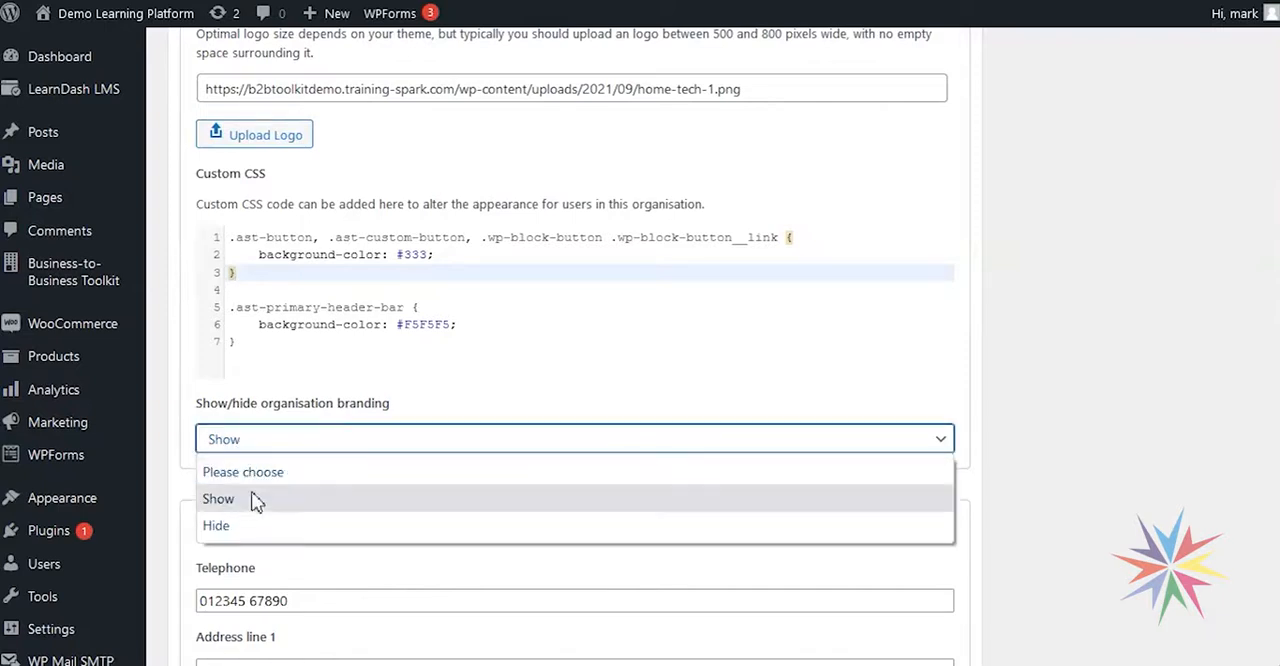
click(216, 526)
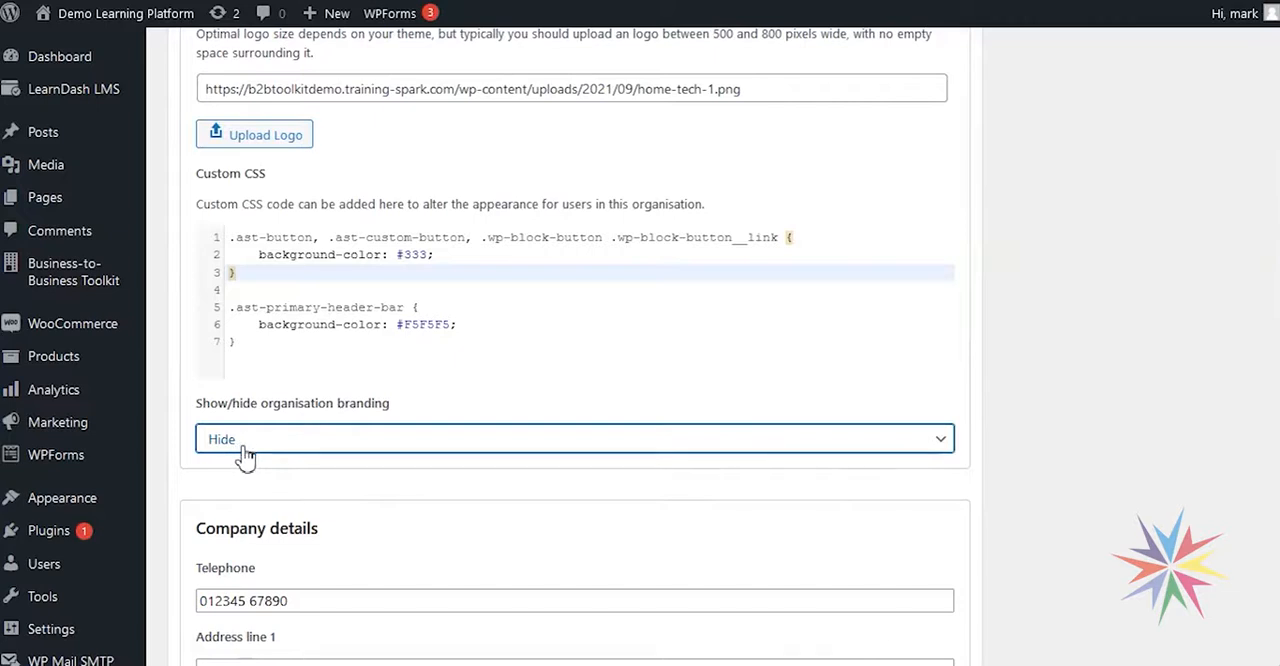
scroll(260, 465, up, 5)
click(1222, 272)
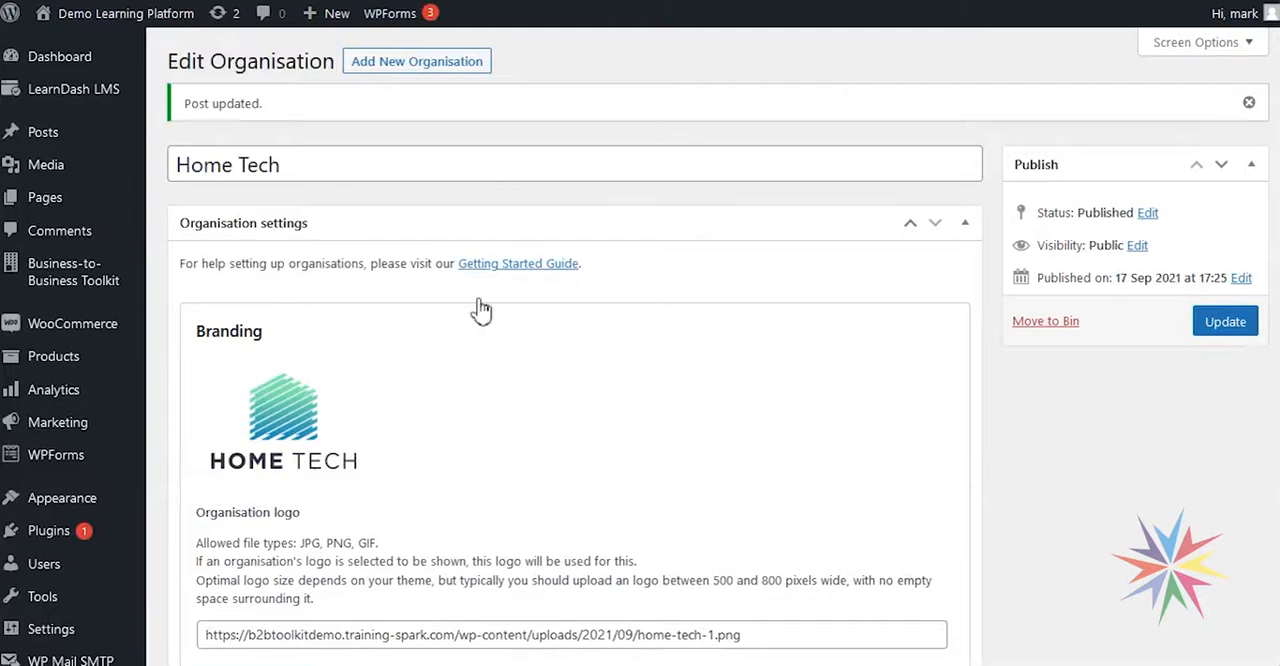
Review the saved Home Tech branding section, checking the logo, the custom CSS and the show/hide branding setting.
scroll(423, 389, down, 5)
scroll(315, 228, up, 1)
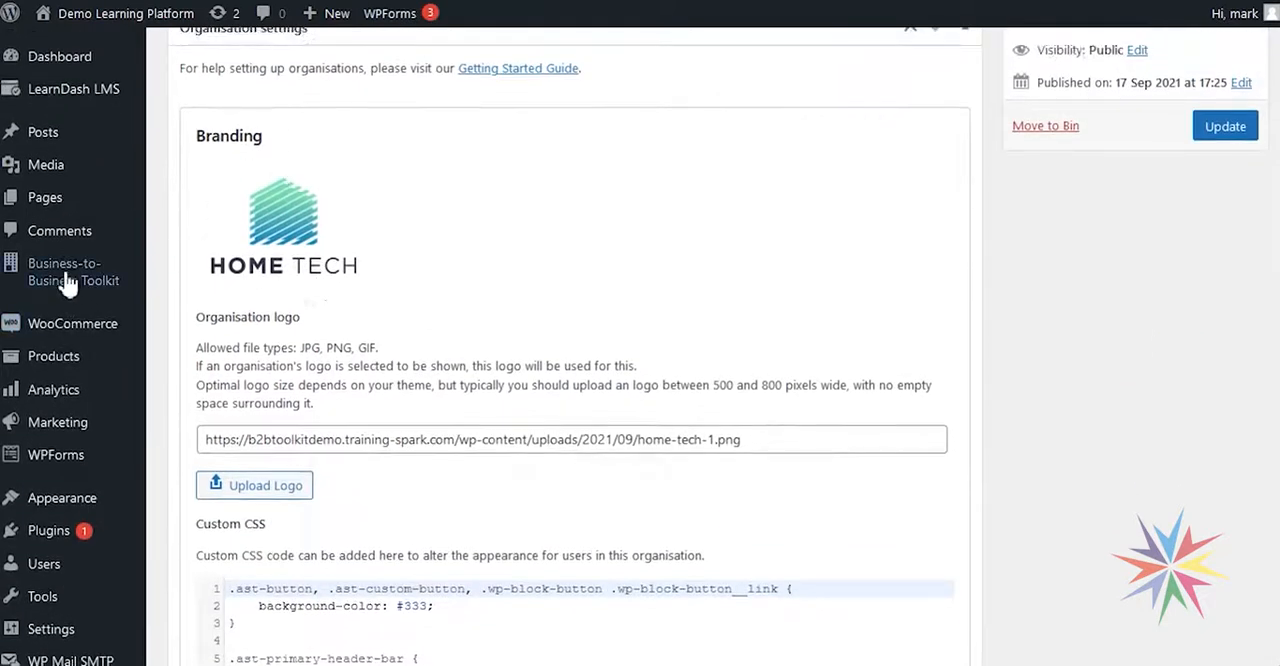
mouse_move(75, 272)
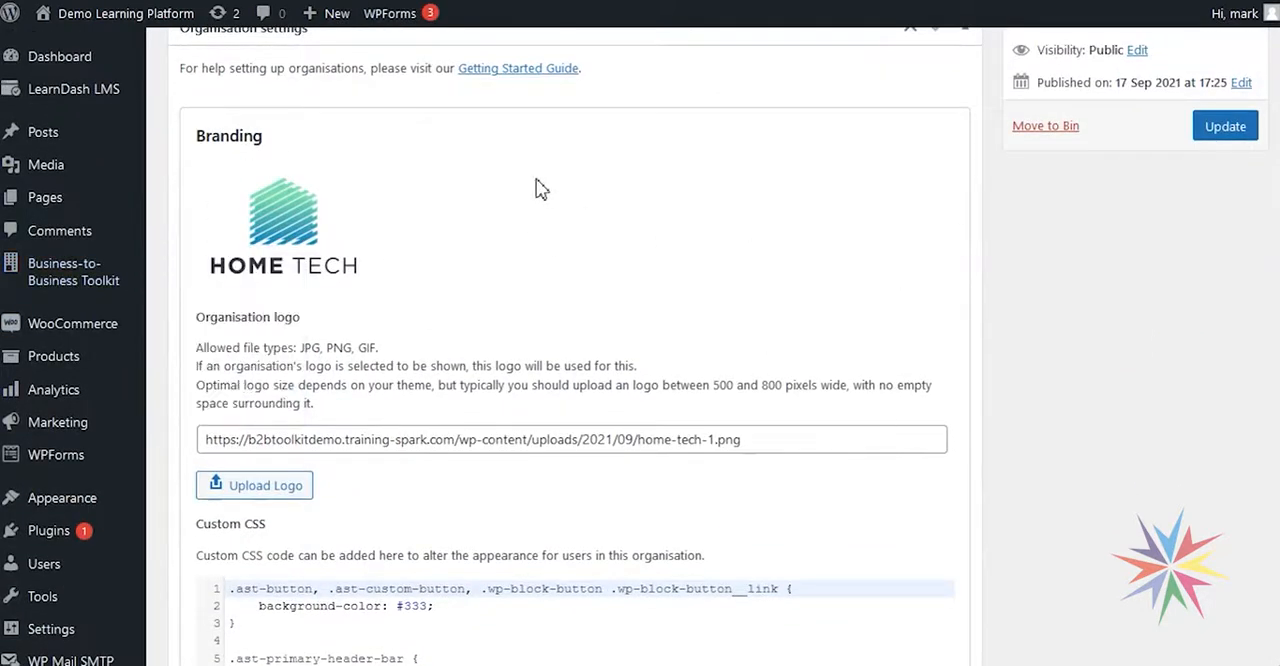
scroll(450, 192, up, 2)
scroll(420, 183, down, 4)
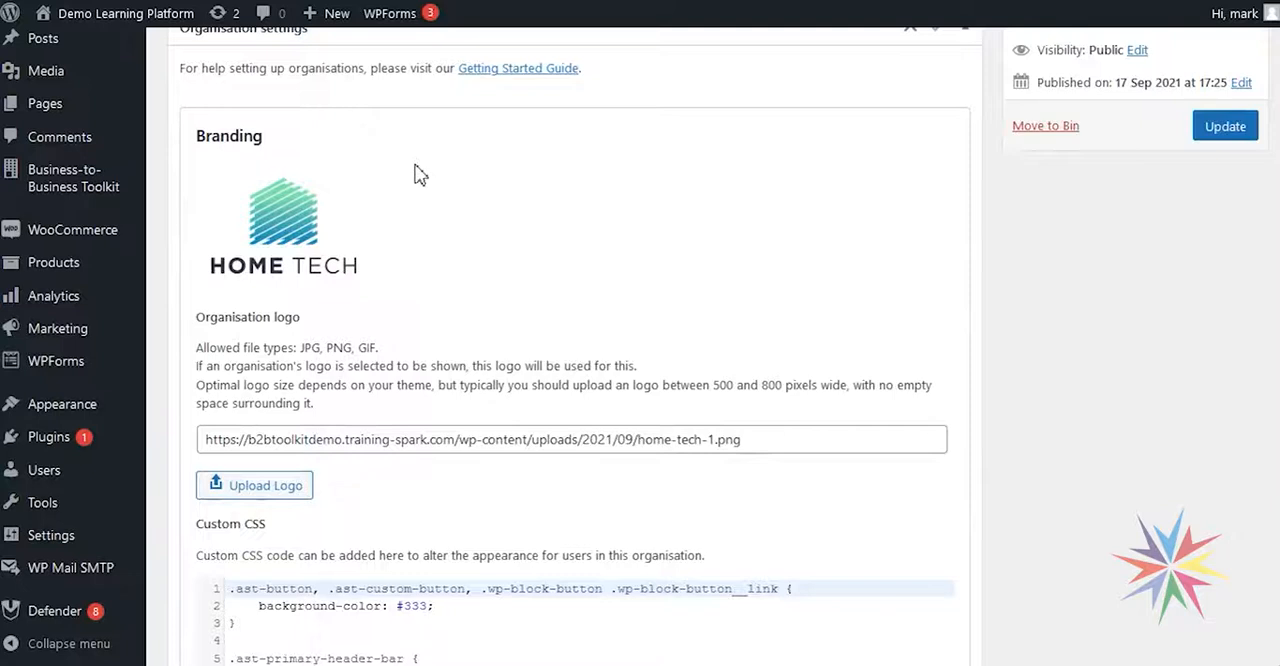
scroll(436, 243, up, 1)
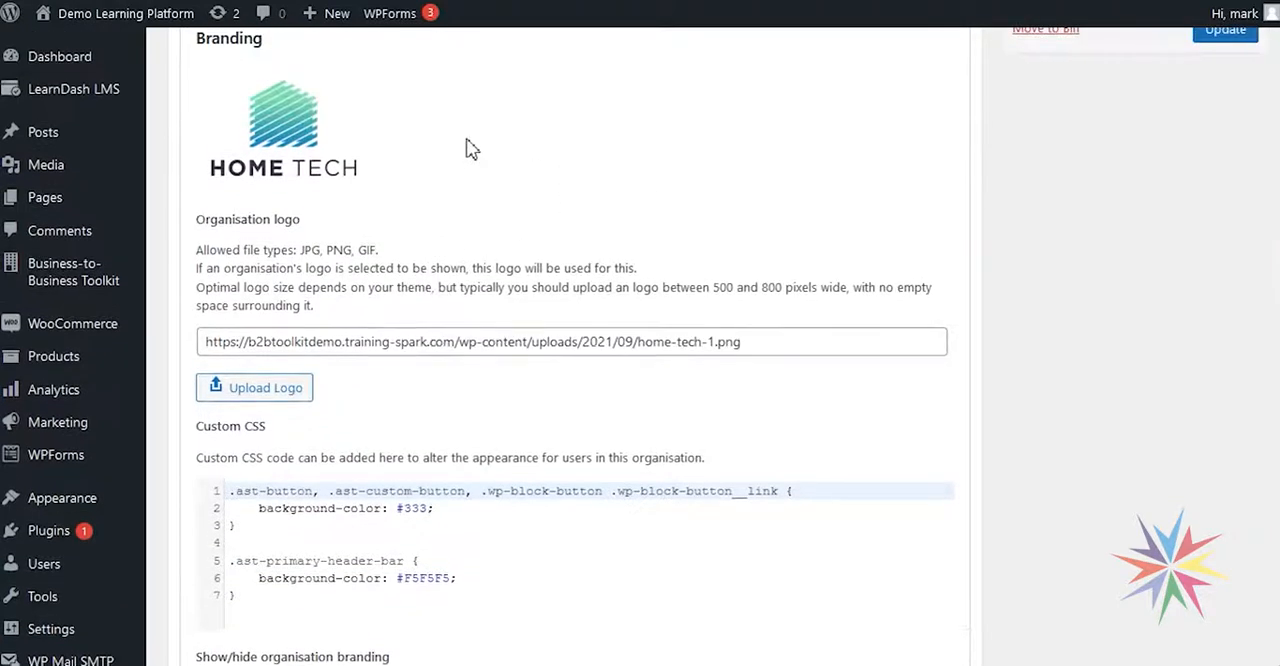
scroll(308, 205, down, 2)
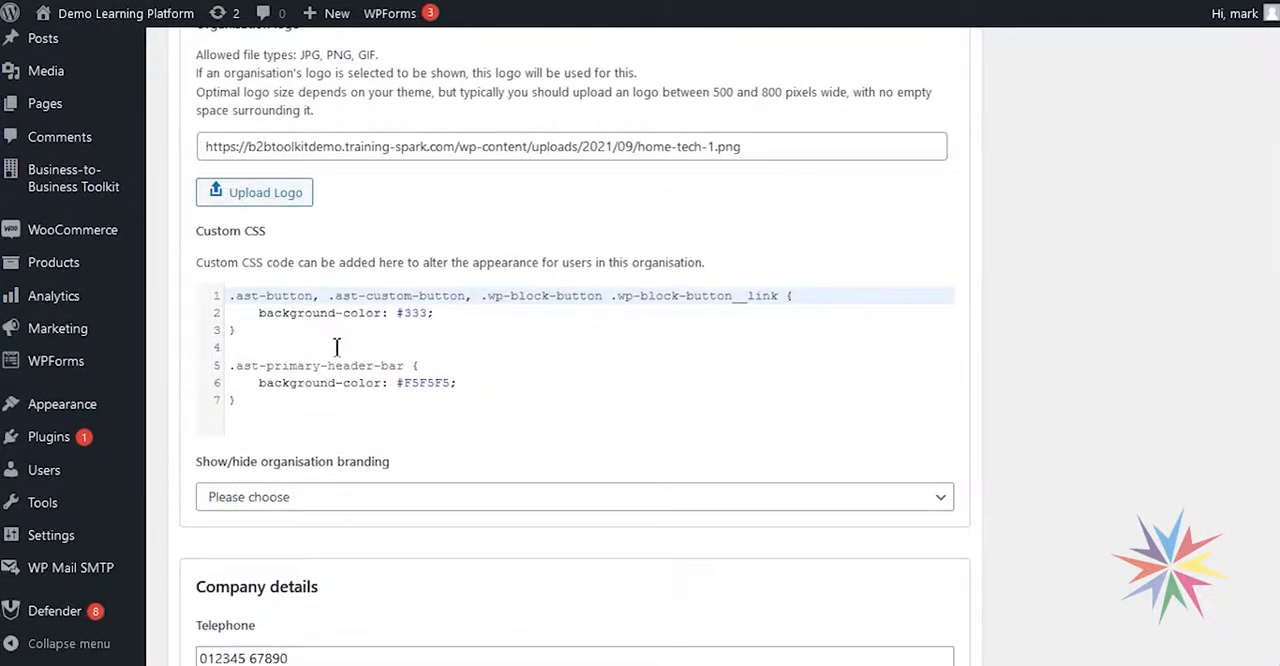
scroll(383, 425, down, 1)
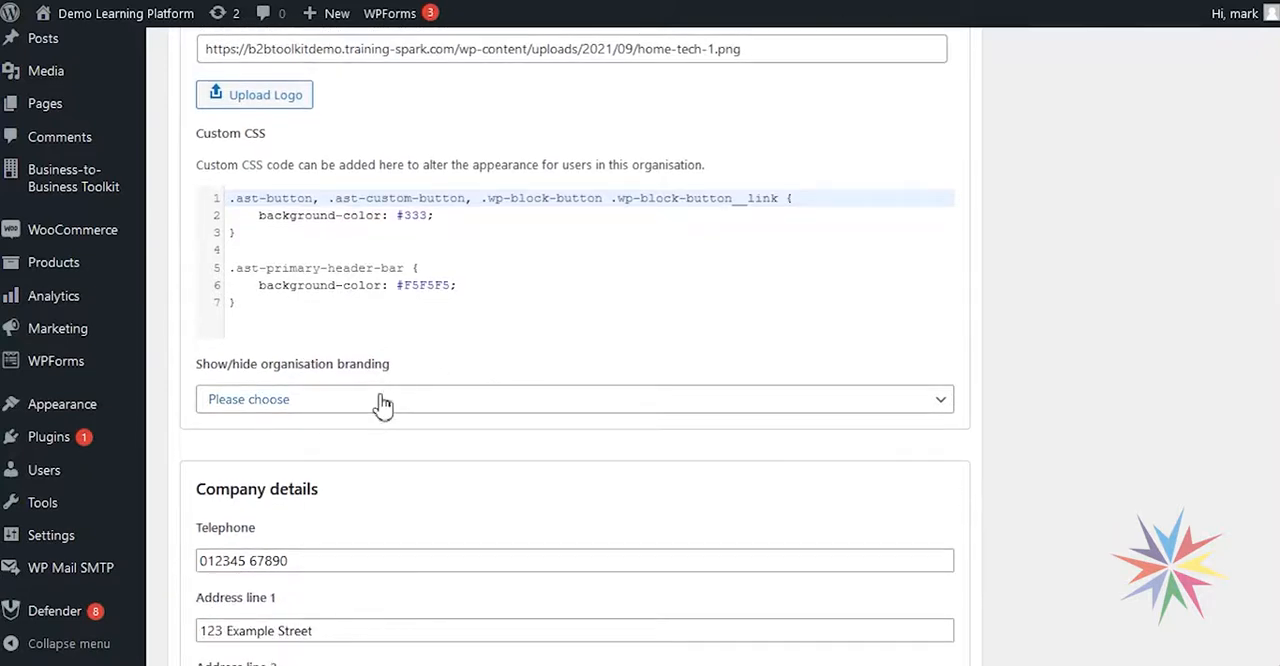
scroll(440, 420, up, 1)
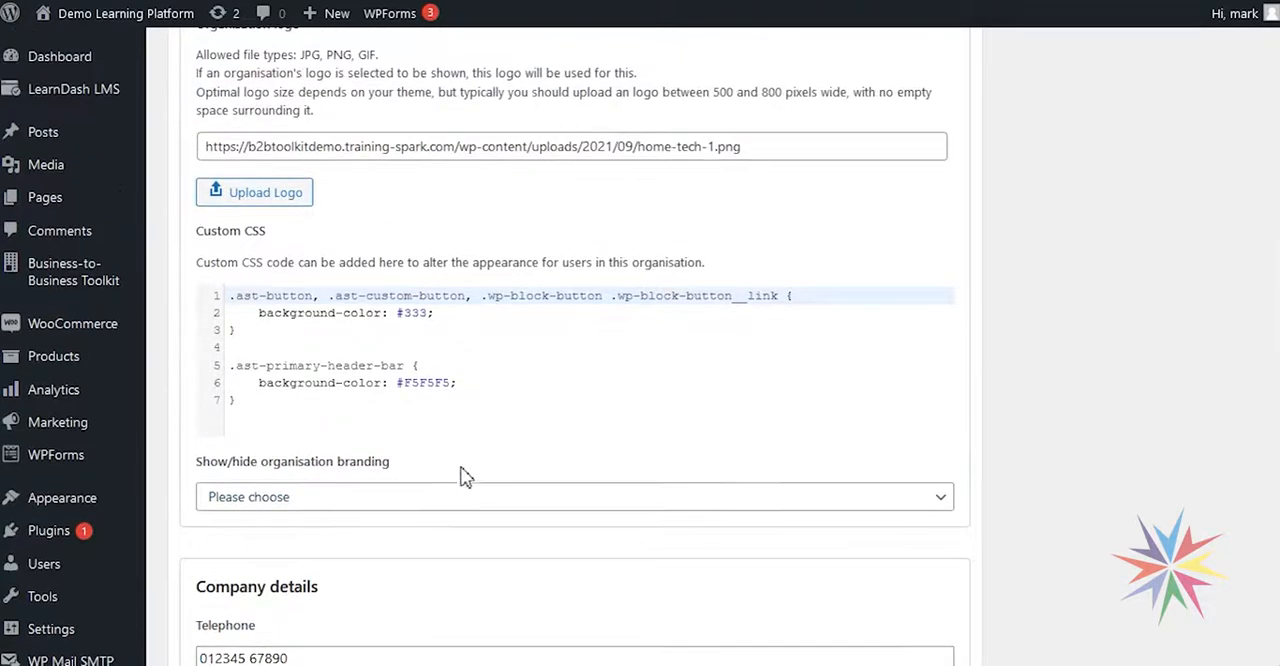
scroll(474, 451, up, 2)
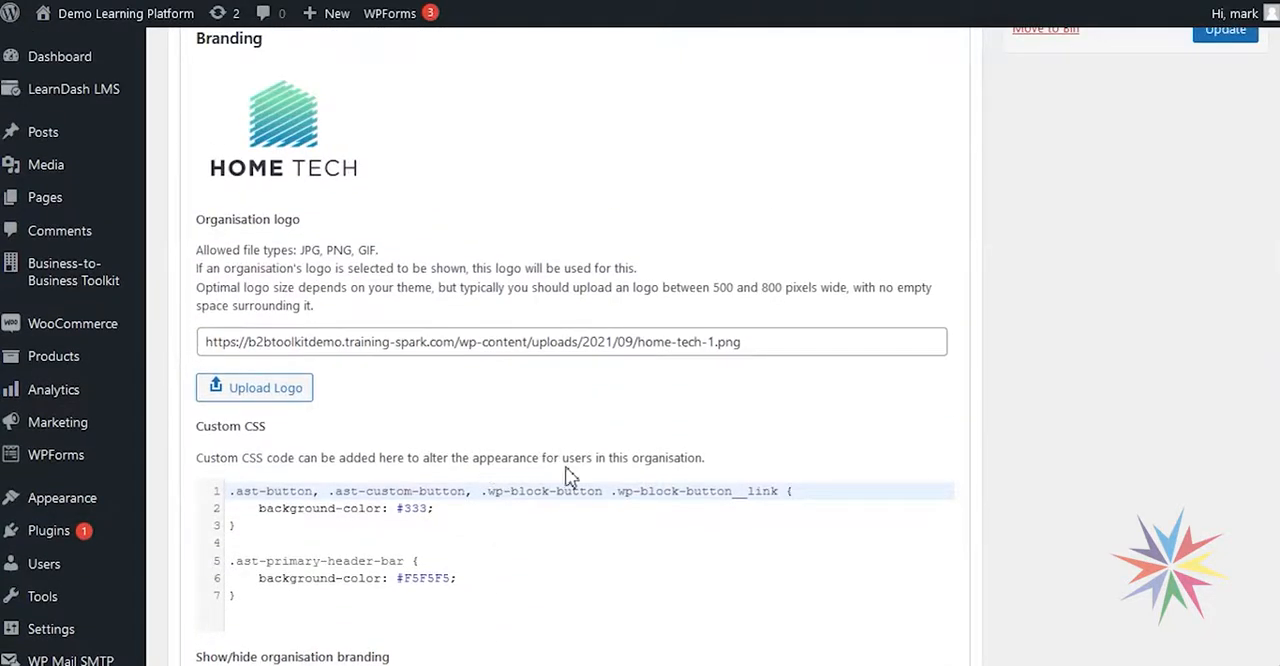
scroll(567, 488, up, 2)
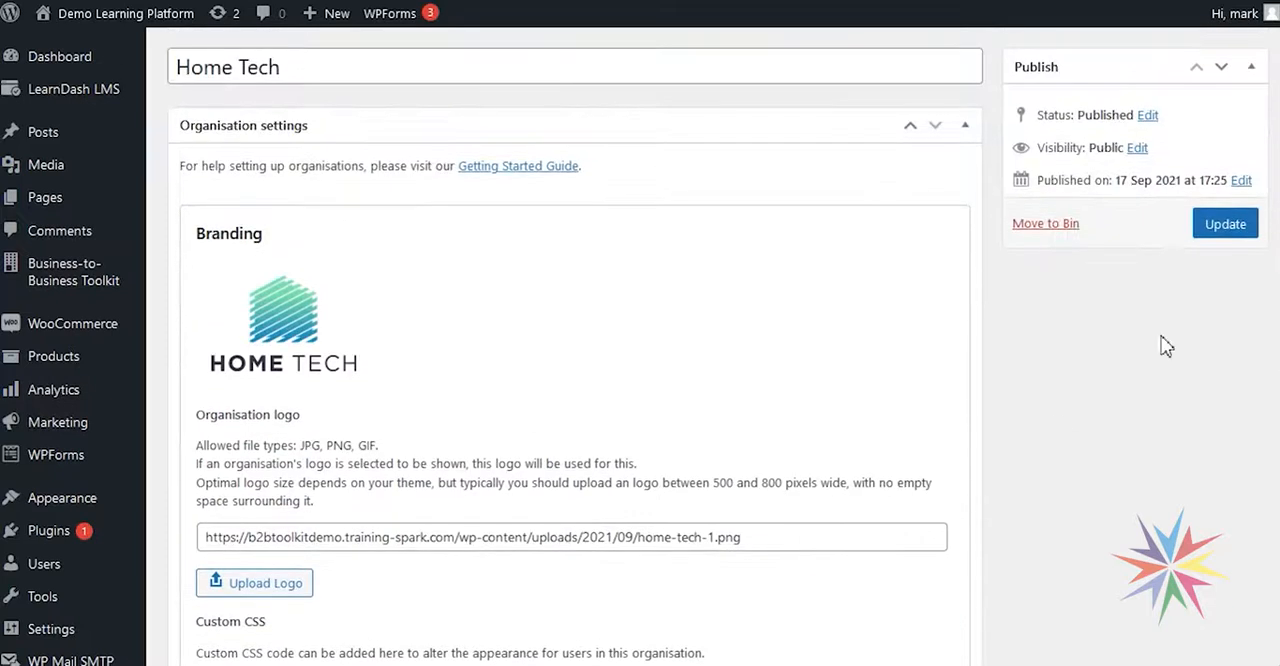